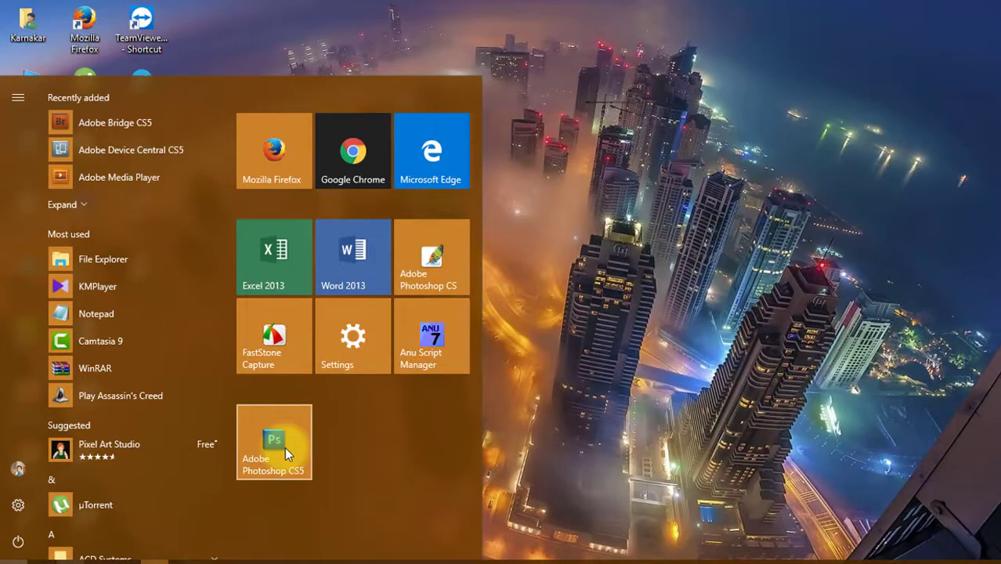
- Launch Photoshop CS5 and open the flying-pigeon JPG by dragging it onto the workspace
click(285, 446)
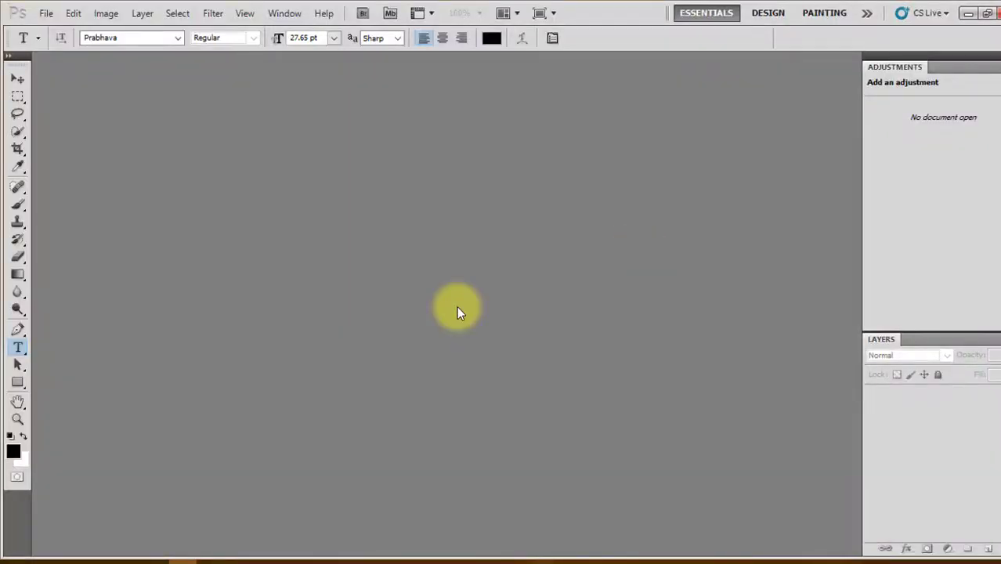
drag(78, 558, 394, 329)
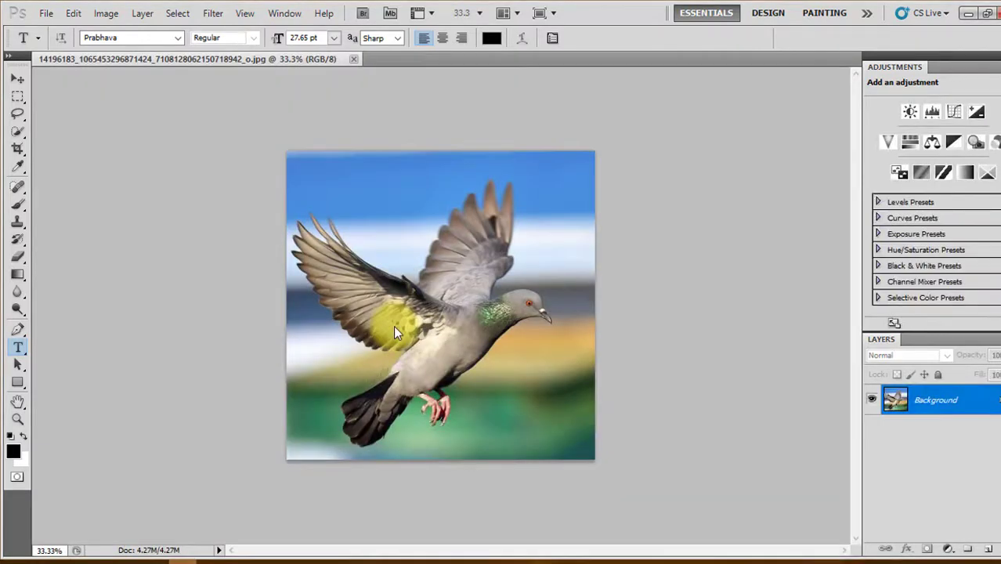
click(214, 14)
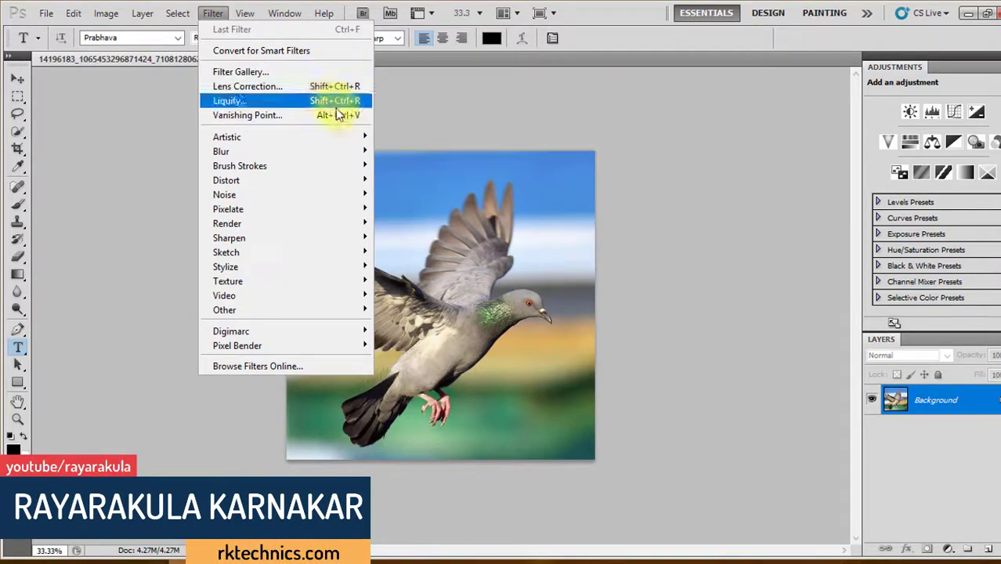
click(213, 15)
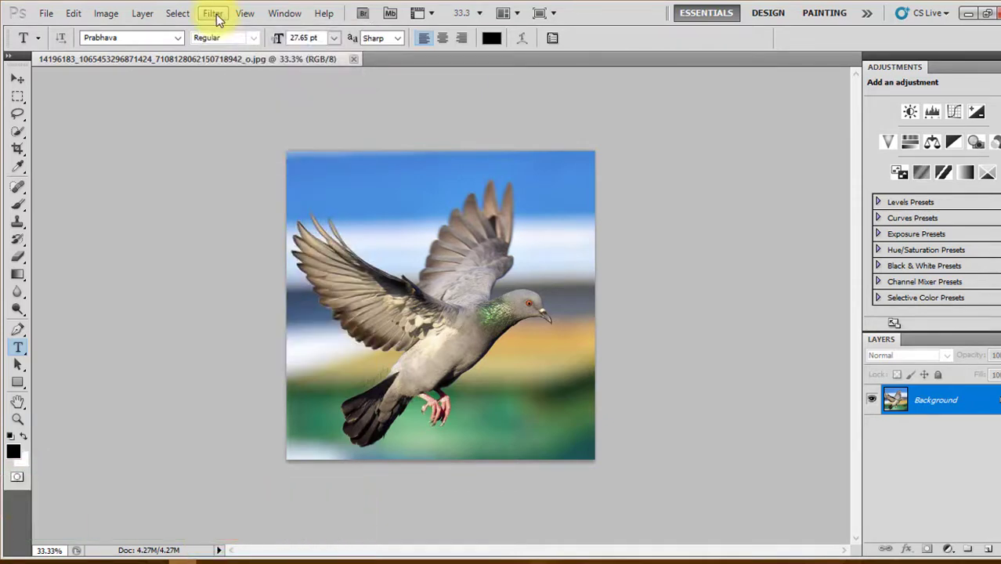
- Open the File Handling page of Photoshop's Preferences from the Edit menu
click(73, 14)
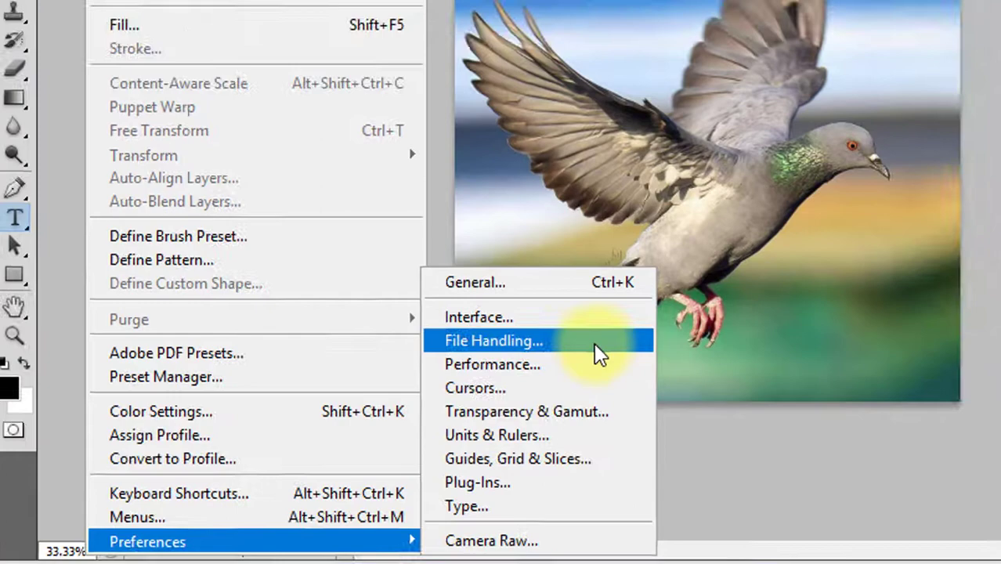
click(653, 321)
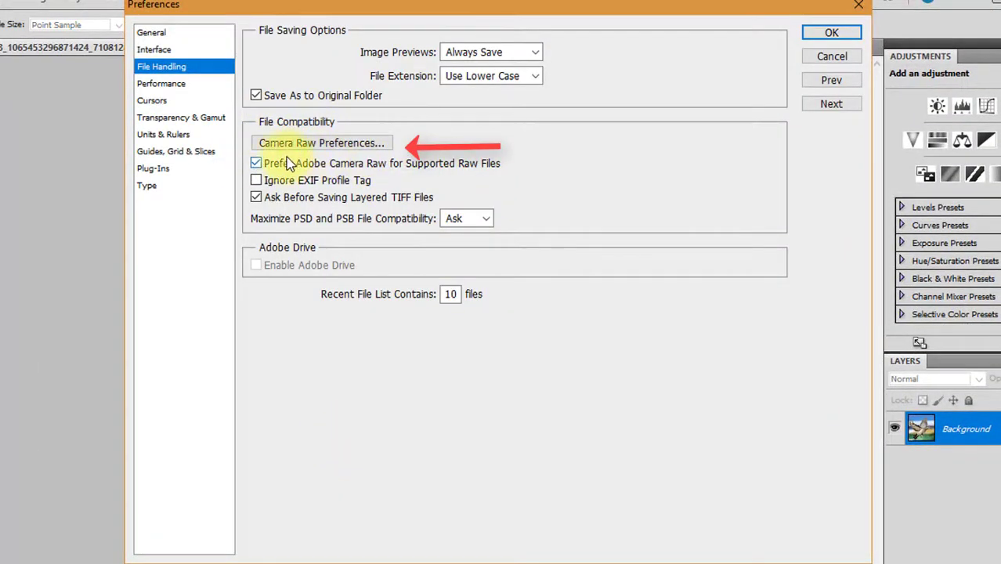
- Set Camera Raw JPEG and TIFF handling to 'Automatically open all supported'
click(335, 146)
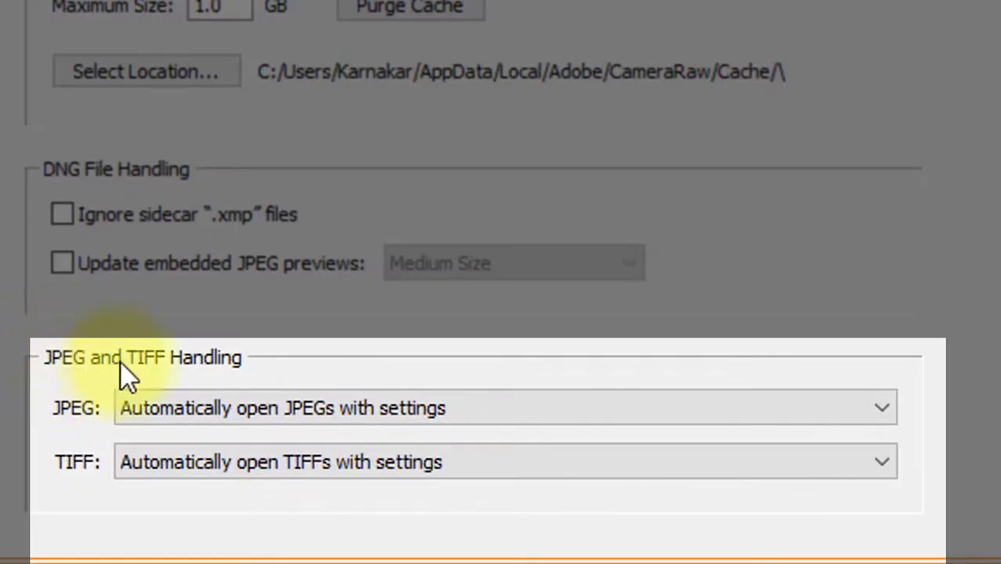
click(125, 410)
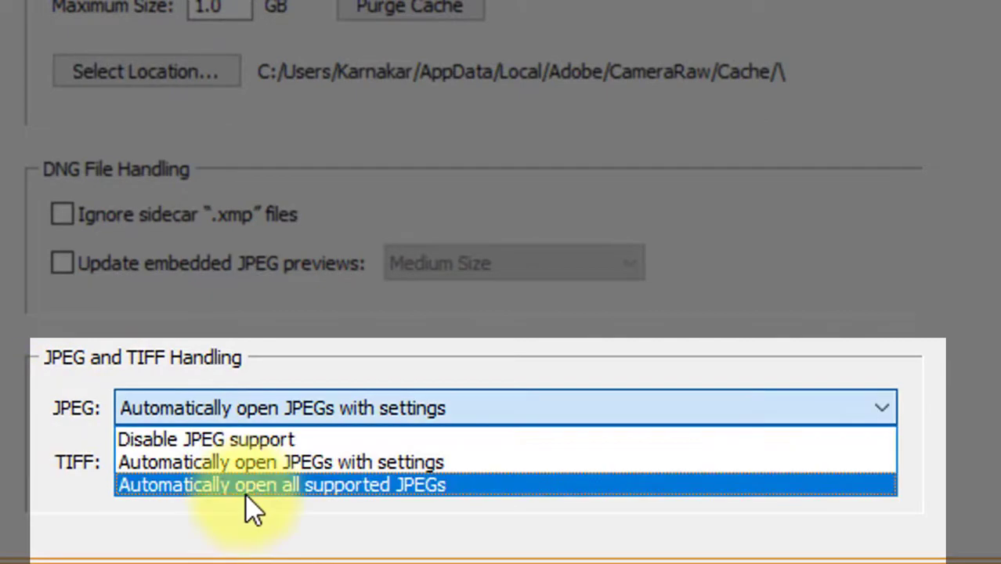
click(451, 487)
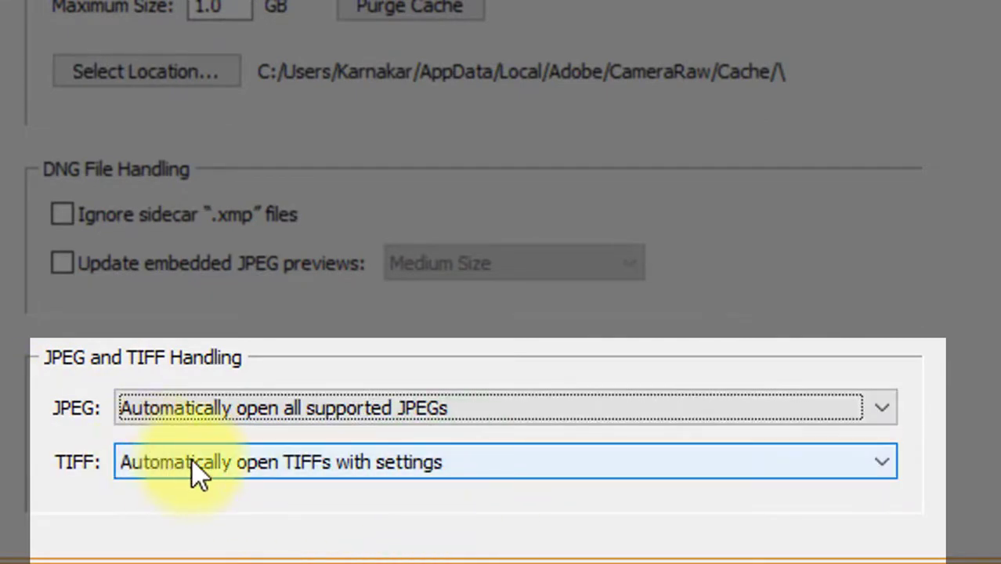
click(230, 469)
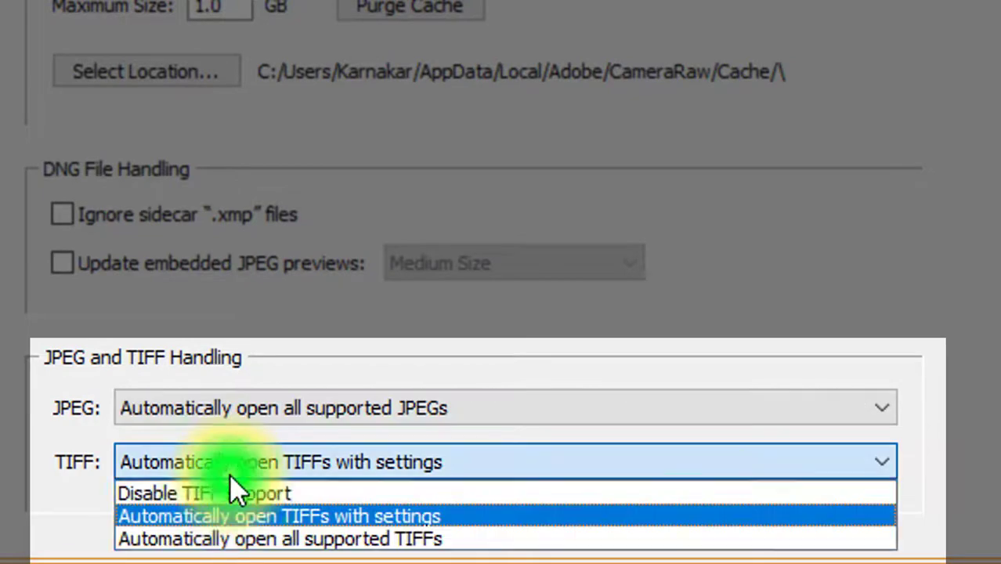
click(266, 543)
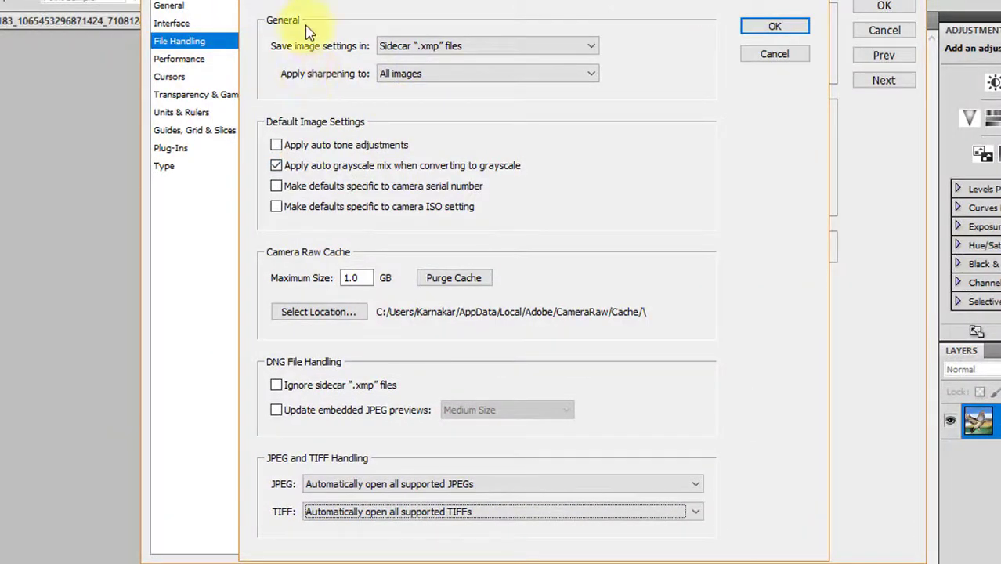
- Keep sharpening applied to all images and confirm the Camera Raw preferences
click(477, 79)
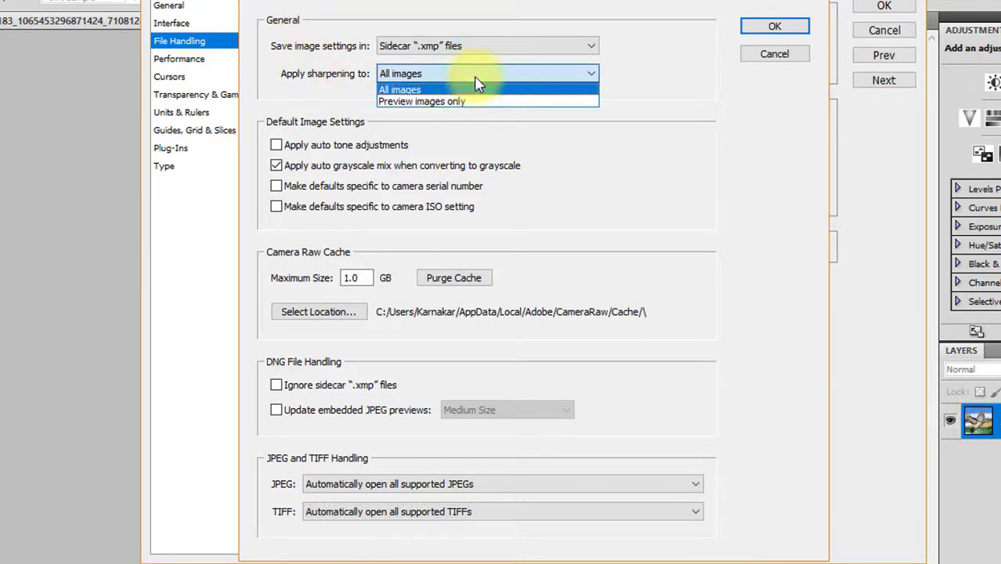
click(478, 82)
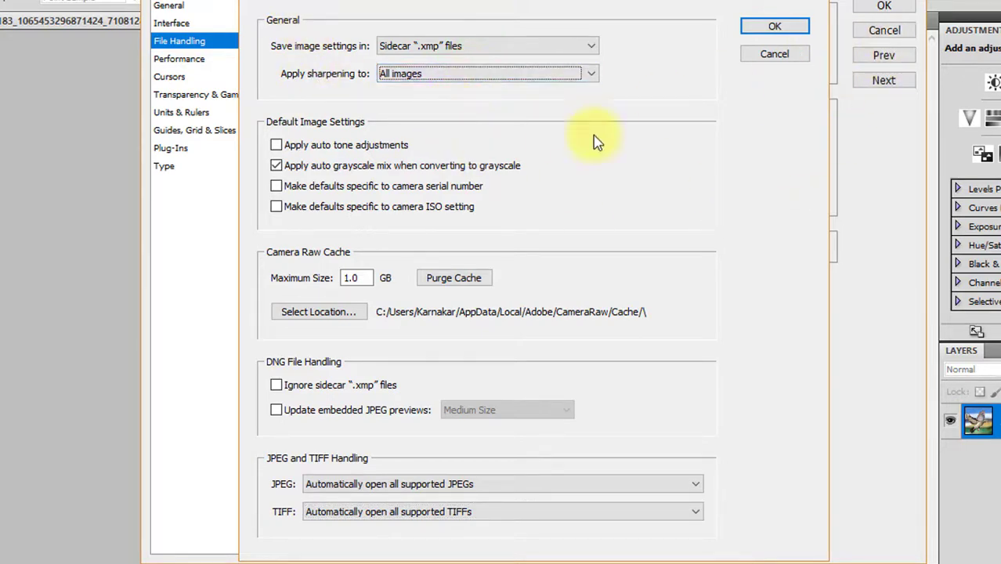
click(354, 280)
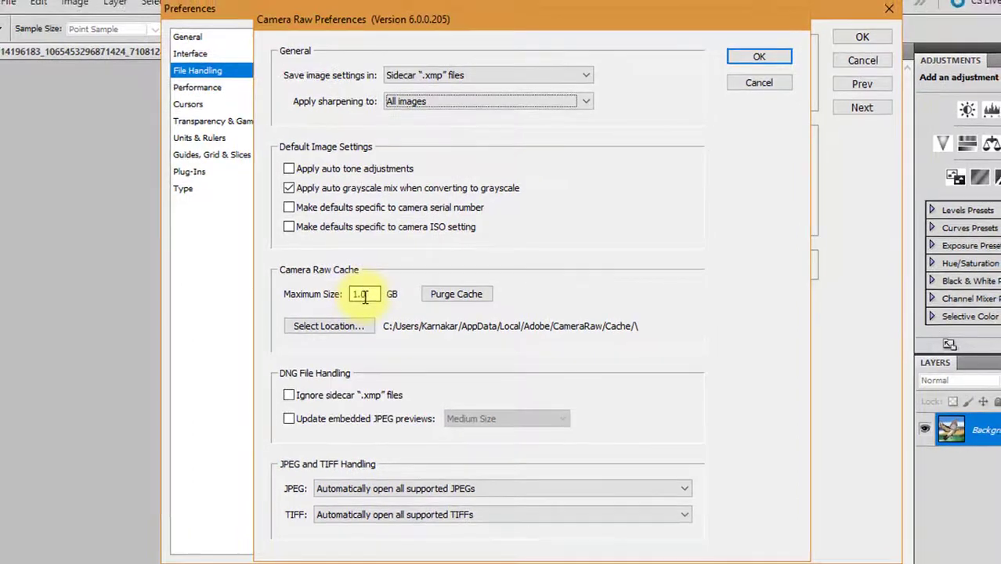
click(760, 59)
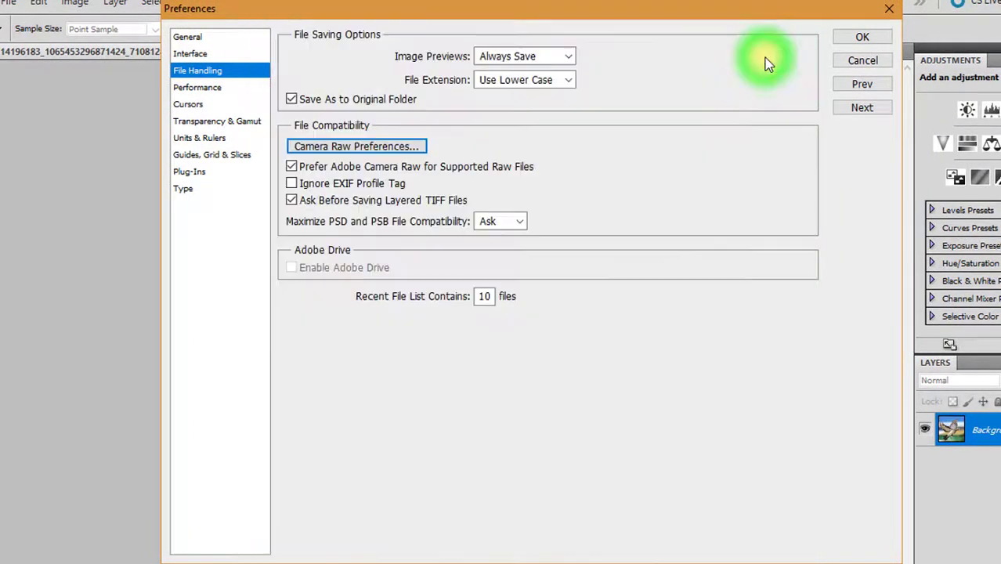
- Close Preferences and the pigeon document, then drag the pigeon JPG in from File Explorer
click(862, 39)
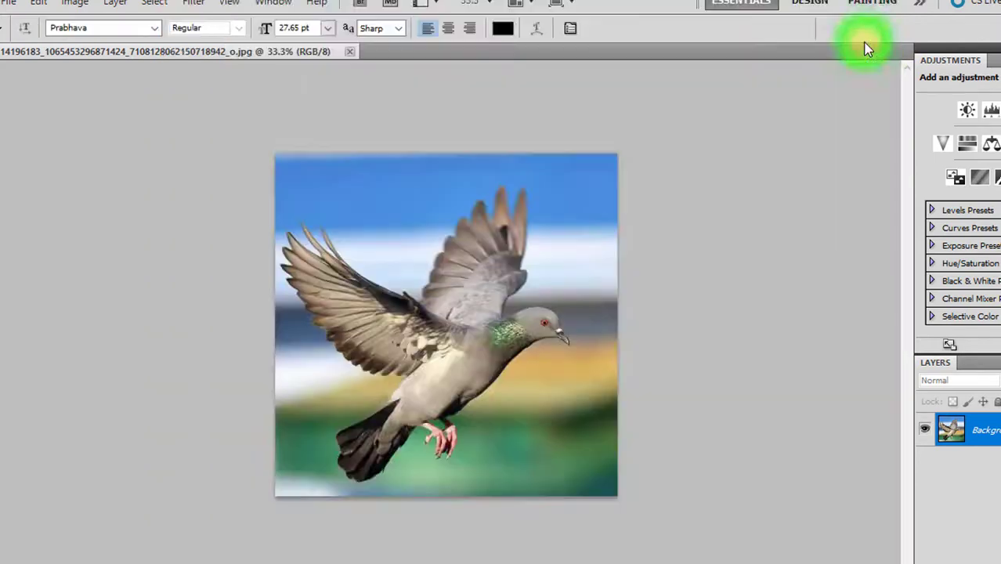
click(350, 52)
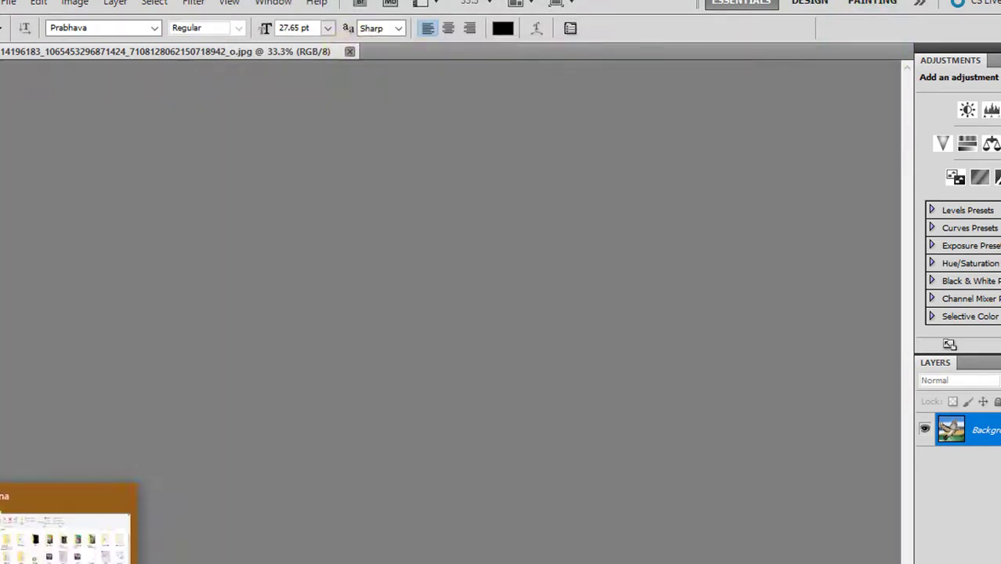
click(70, 533)
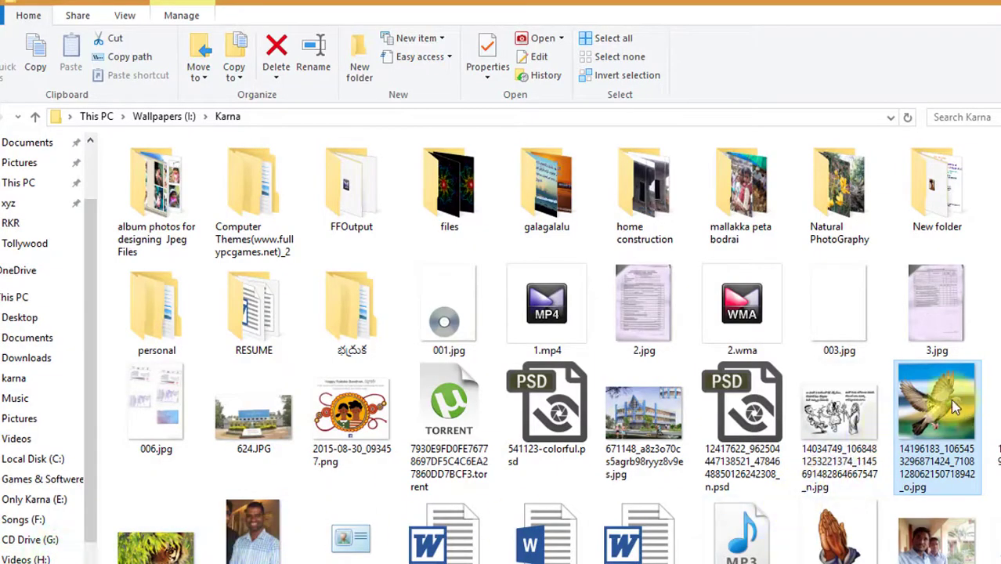
mouse_move(938, 408)
mouse_down()
mouse_move(149, 548)
mouse_move(287, 317)
mouse_up()
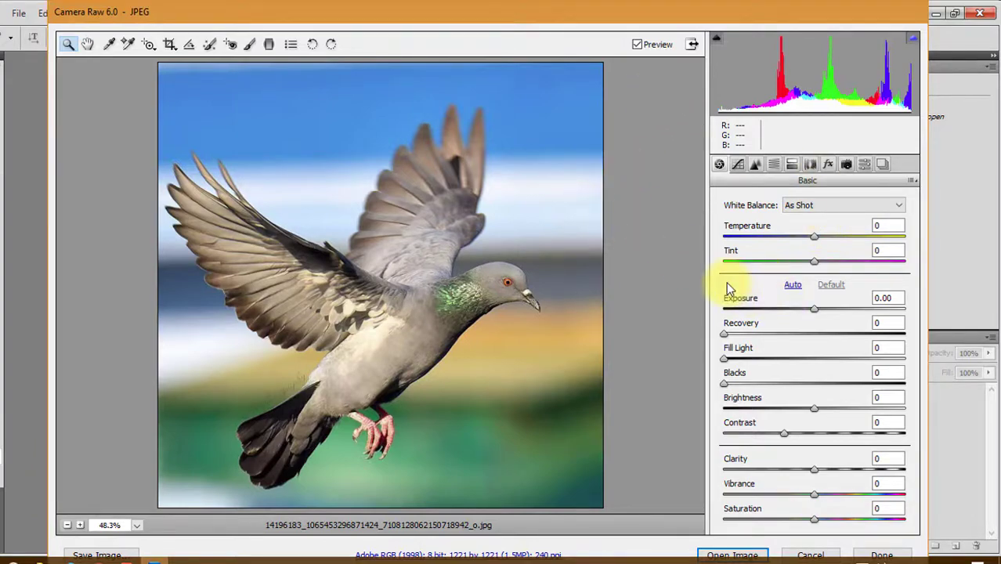
- Give the pigeon Exposure +0.15, Recovery 8, Fill Light 8, Blacks 14, Clarity +59, and open it
mouse_move(814, 310)
mouse_down()
mouse_move(858, 309)
mouse_move(766, 313)
mouse_move(728, 332)
mouse_move(815, 311)
mouse_up()
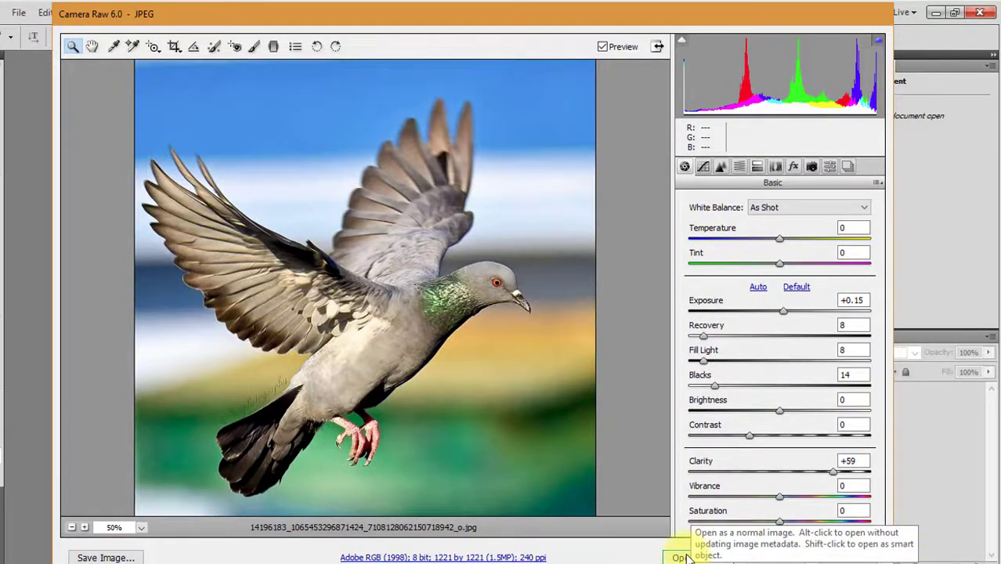
click(683, 557)
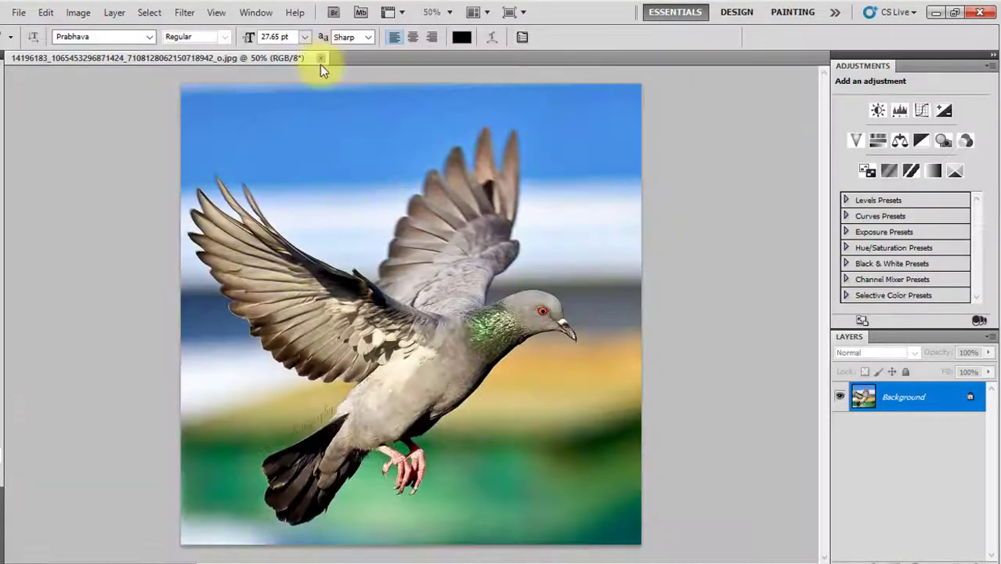
click(17, 14)
- Open the portrait JPG in Camera Raw and apply Auto tone, giving Blacks 9, Contrast -12
click(27, 44)
double_click(559, 174)
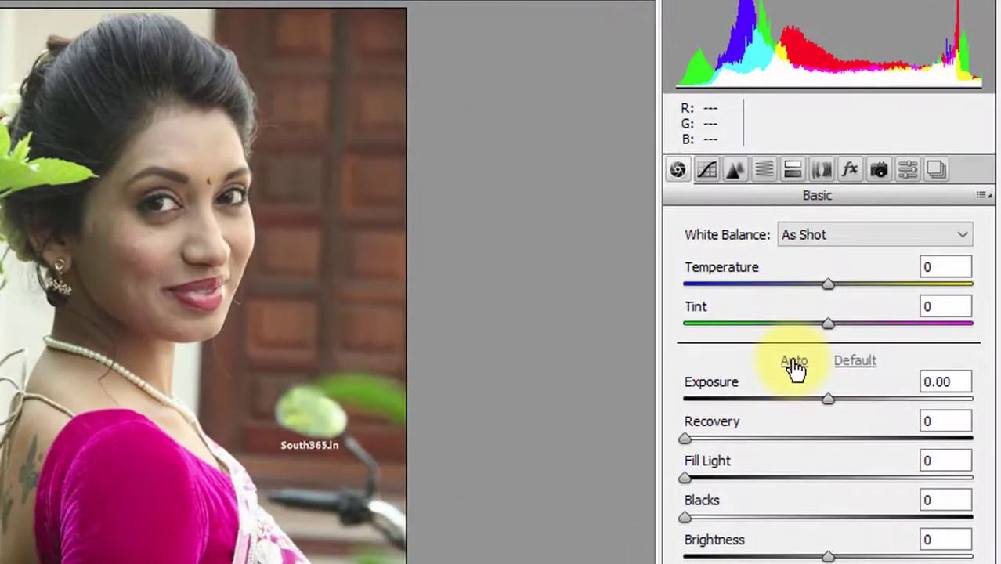
click(794, 365)
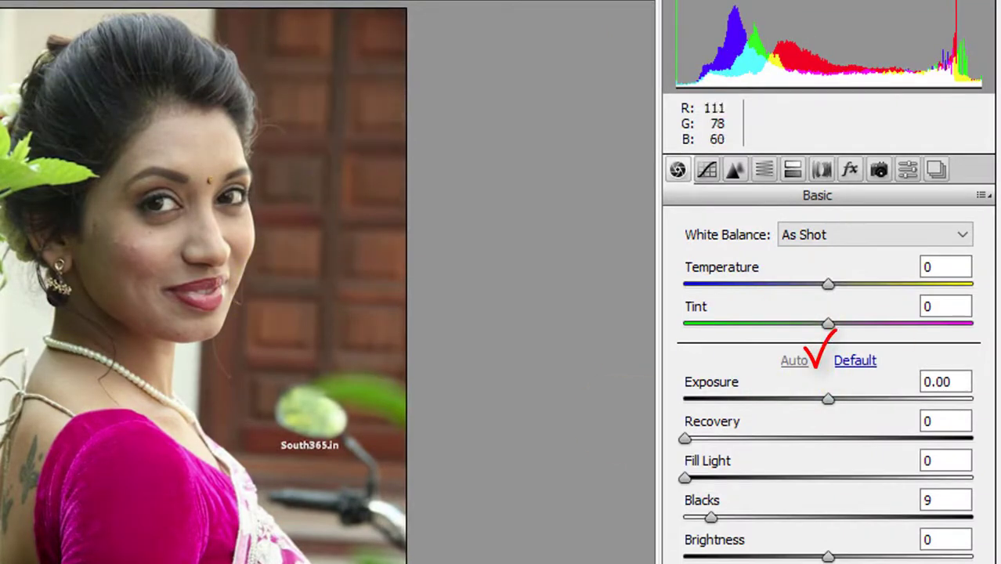
click(855, 367)
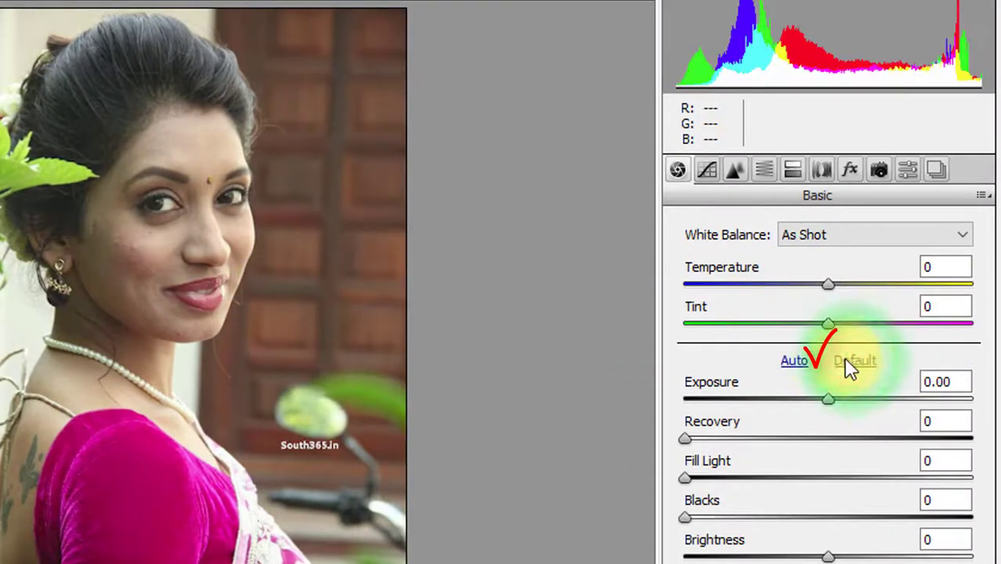
click(805, 364)
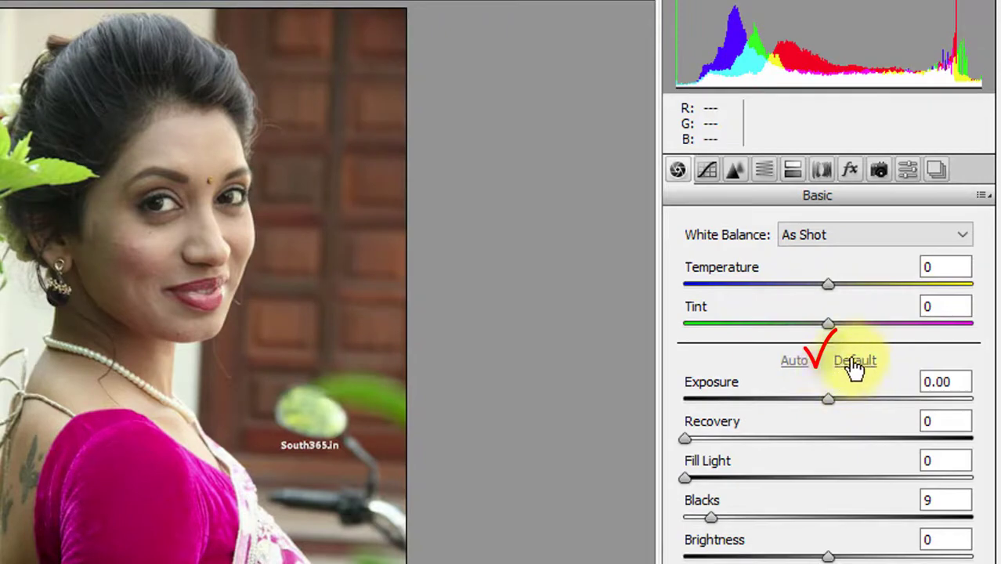
click(855, 364)
click(795, 362)
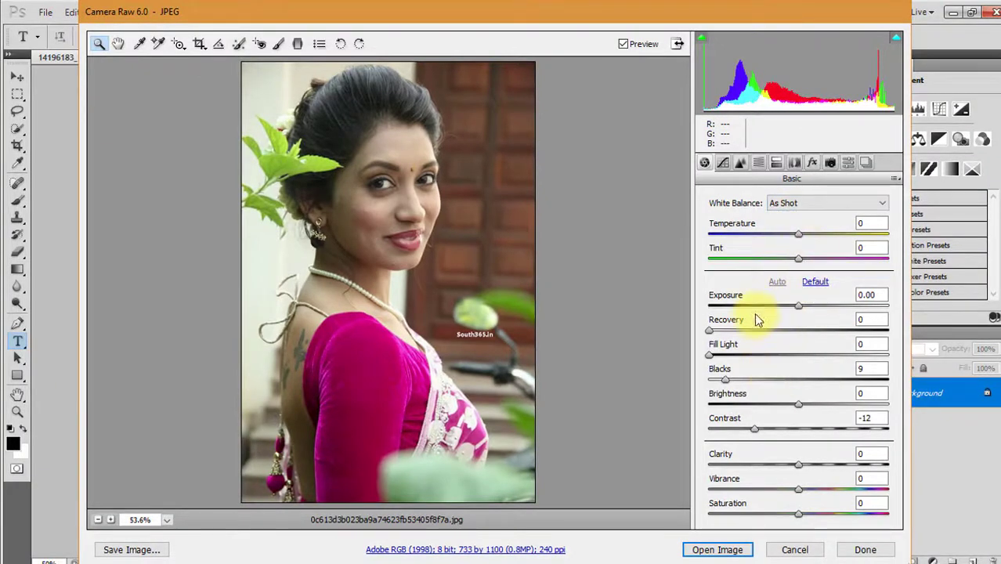
- Open the adjusted portrait from Camera Raw as a second document tab
click(709, 548)
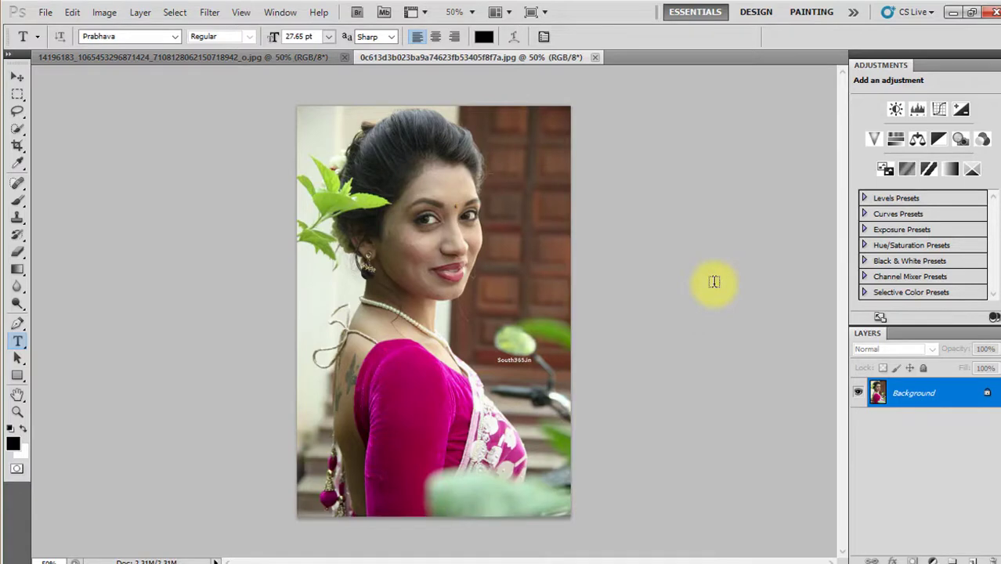
click(210, 13)
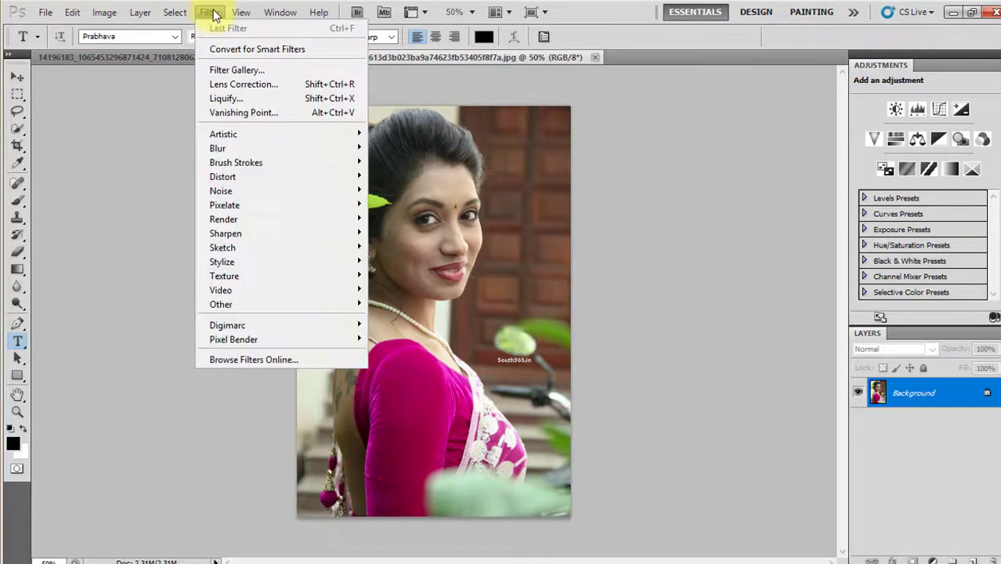